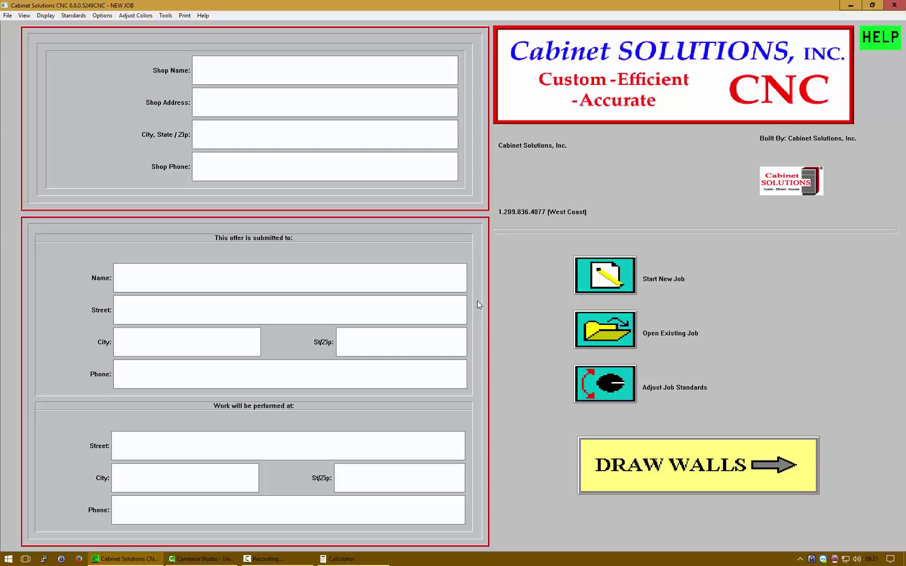
click(603, 396)
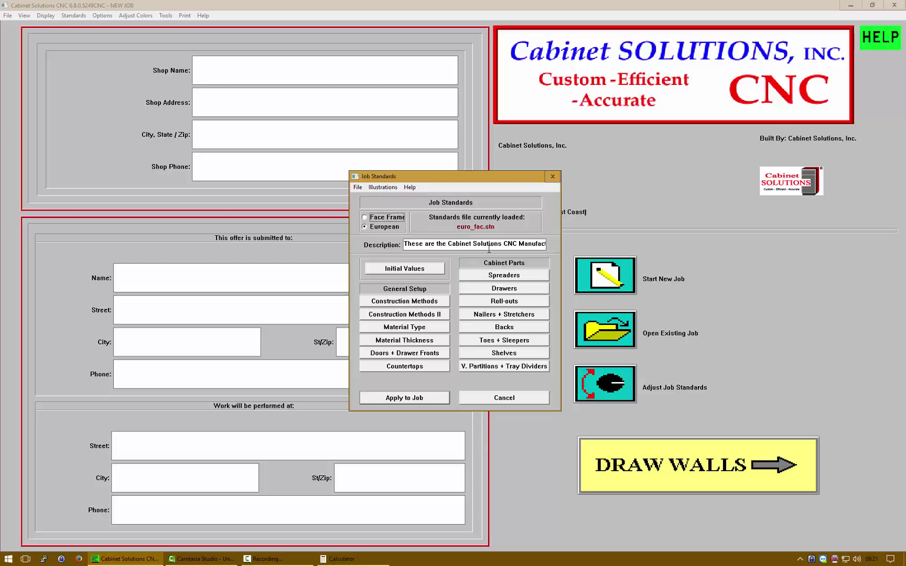
click(431, 341)
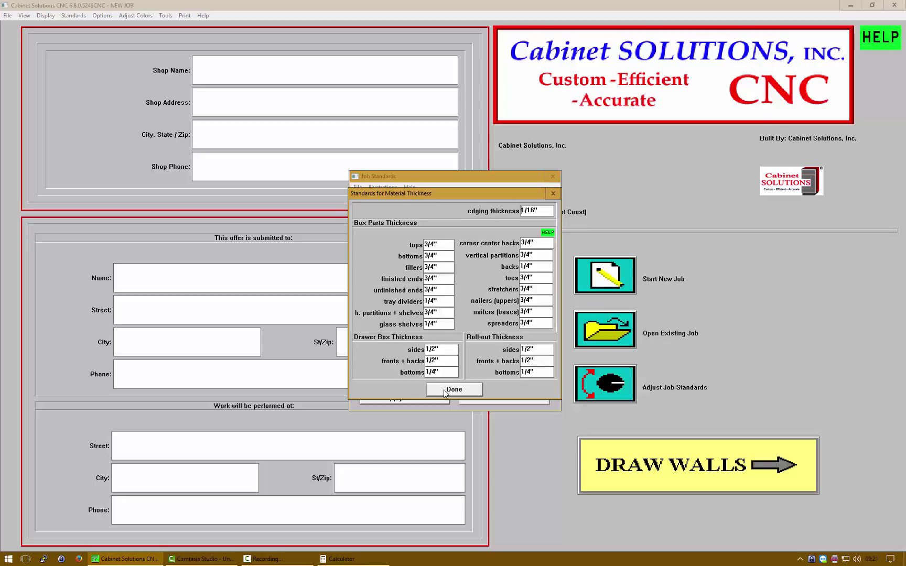
click(445, 390)
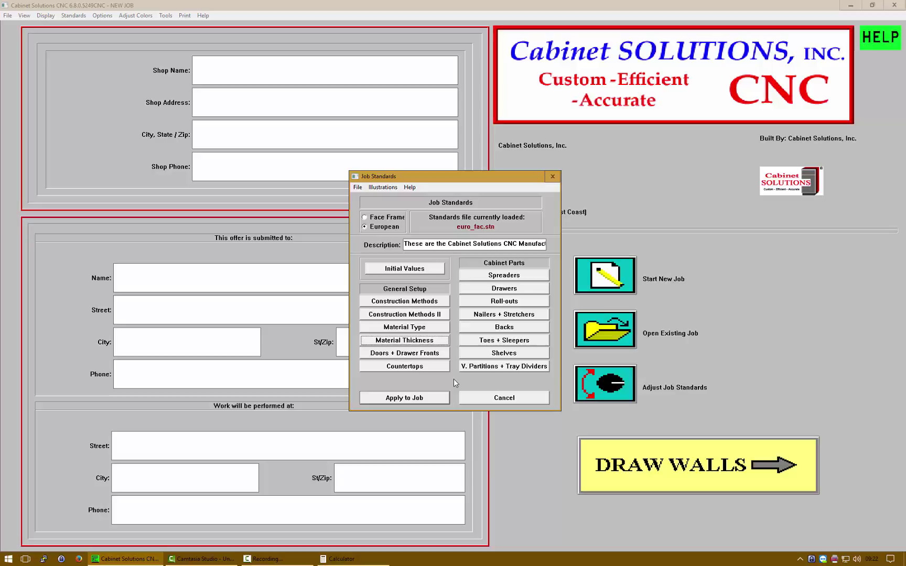
Apply the standards to the job and draw a horizontal 50-inch wall.
click(419, 398)
click(625, 474)
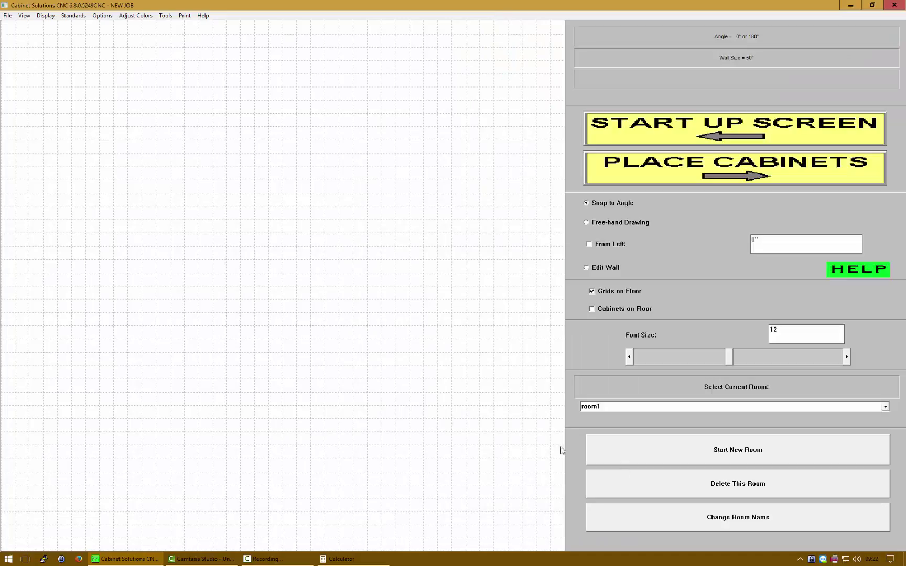
drag(231, 274, 369, 291)
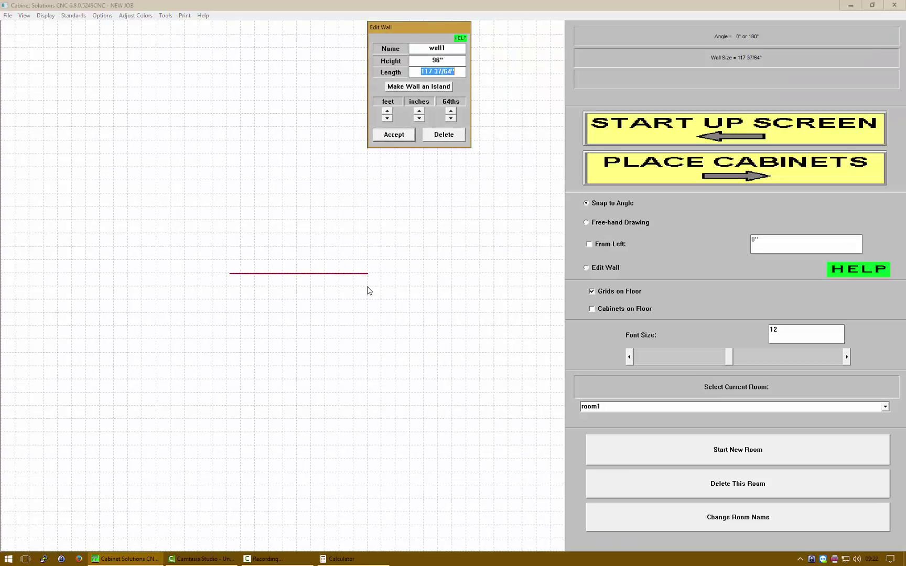
text(50)
key(Return)
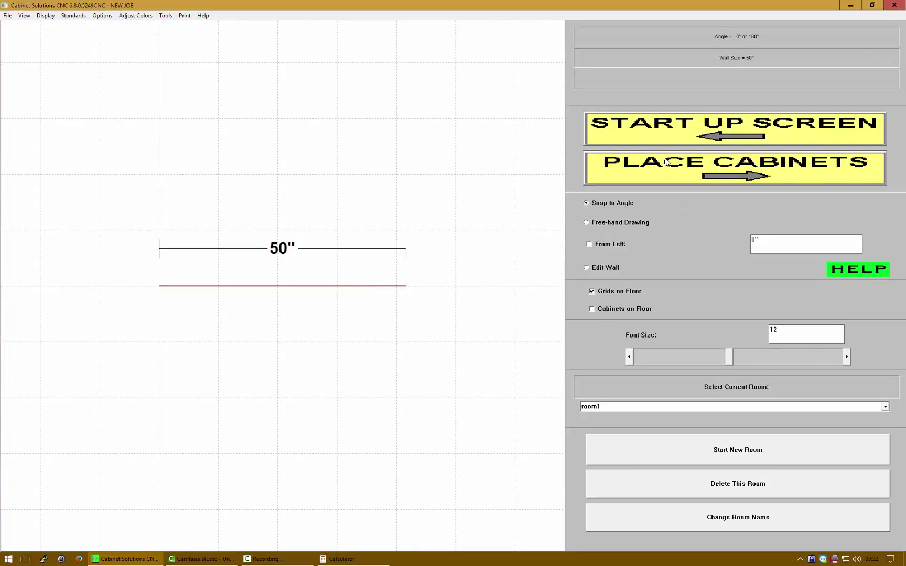
Place a 24-inch Base cabinet and an 18-inch Dwr Bank side by side on the wall.
click(666, 161)
click(630, 287)
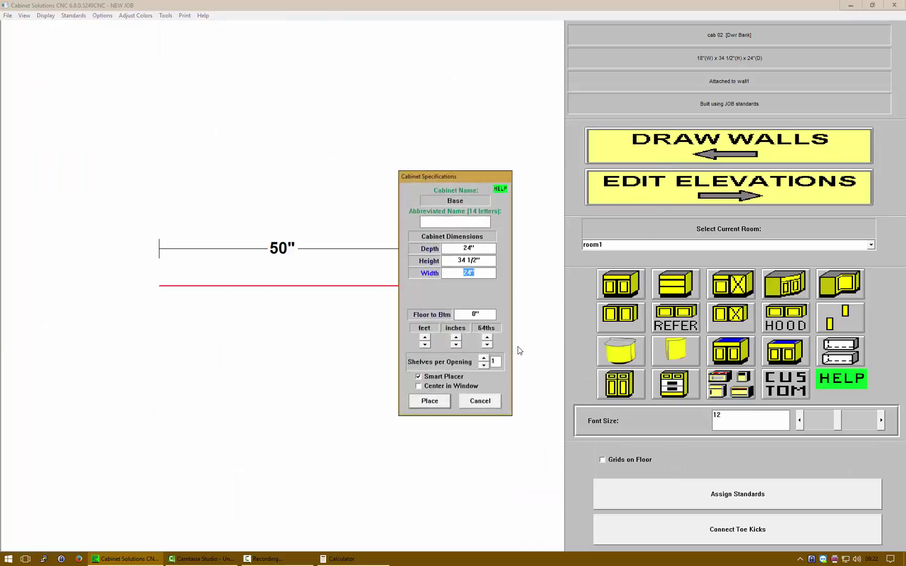
click(429, 401)
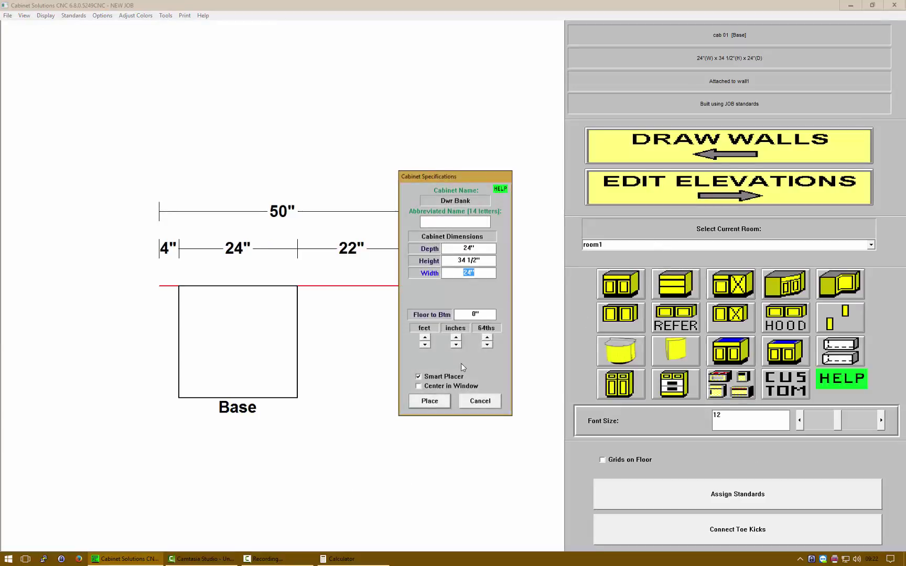
click(435, 401)
Switch to the wall1 elevation and select the left 24" Base cabinet, cab 01.
click(599, 199)
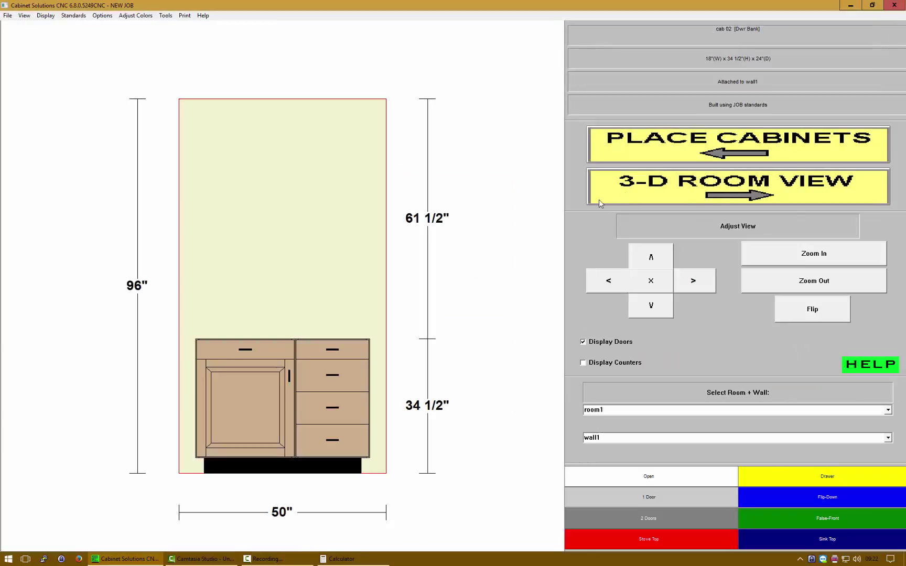
click(338, 372)
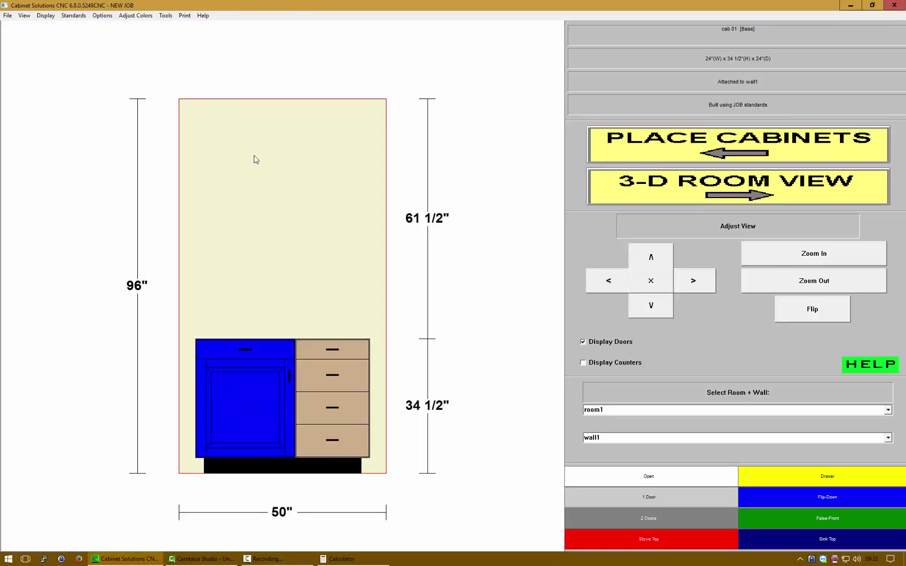
Open Adjust Job Standards, then Doors + Drawer Fronts, to reach the Drawer-Front Standards.
click(78, 19)
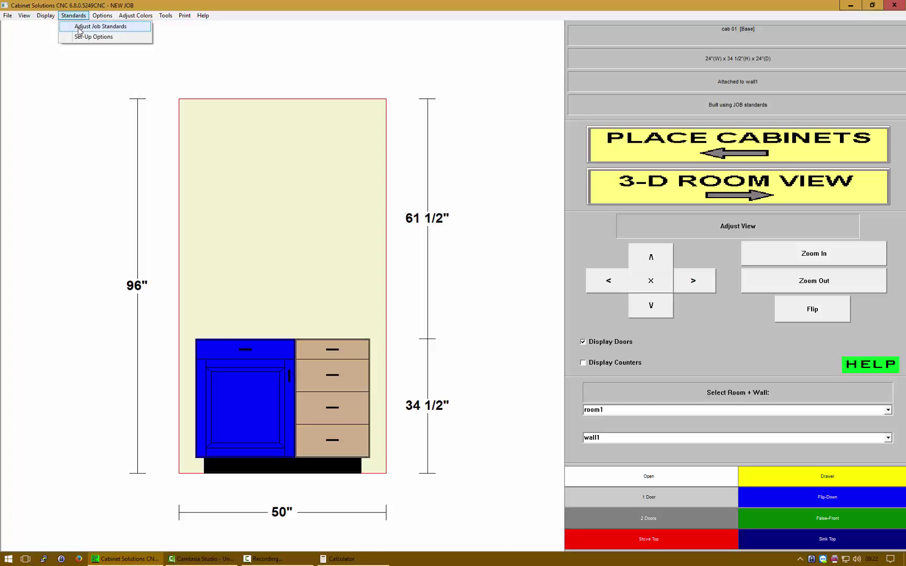
click(80, 31)
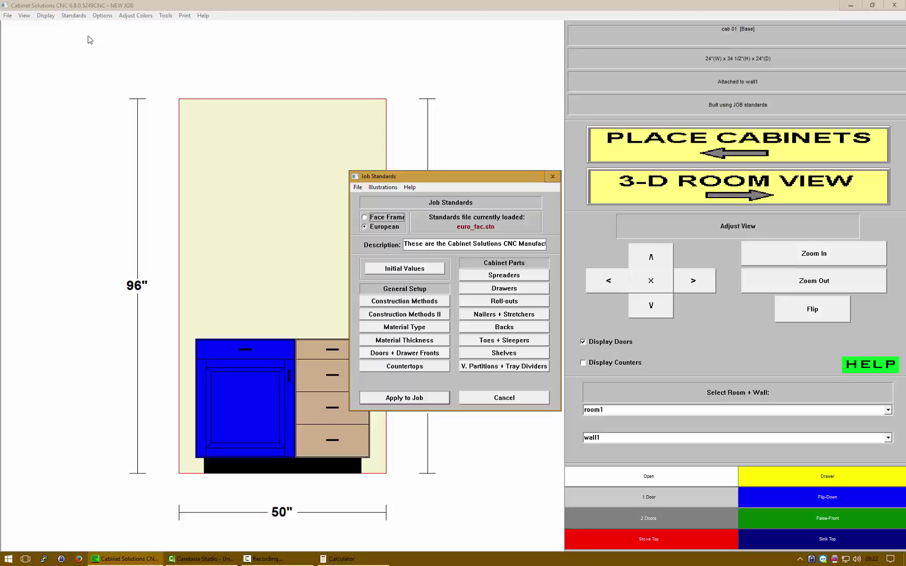
click(407, 353)
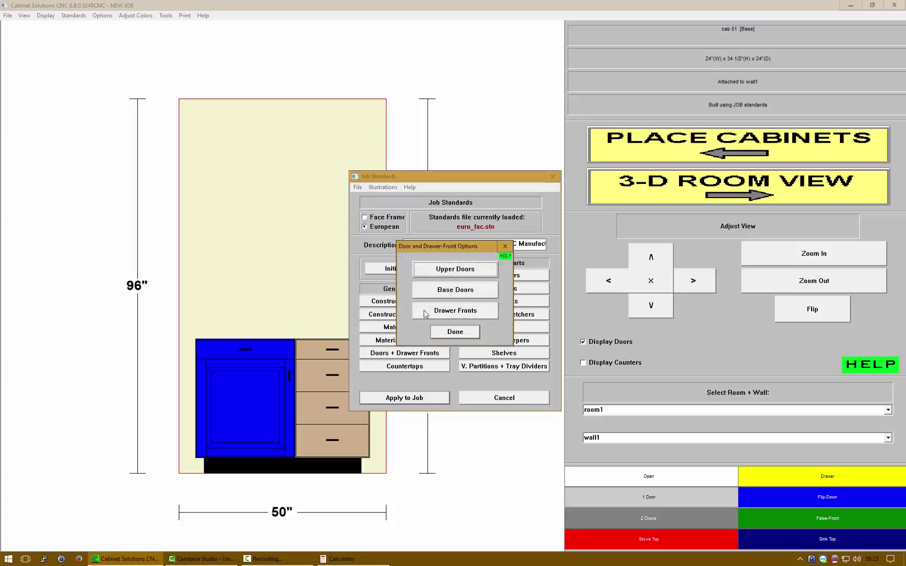
click(426, 312)
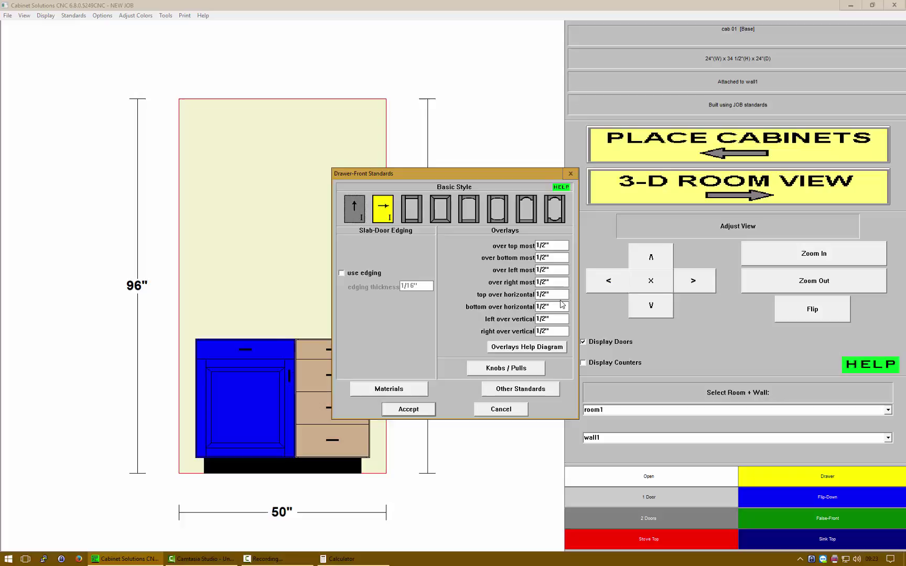
In Calculator, compute 0.75 − 0.125, then divide by 2 to get 0.3125.
click(333, 560)
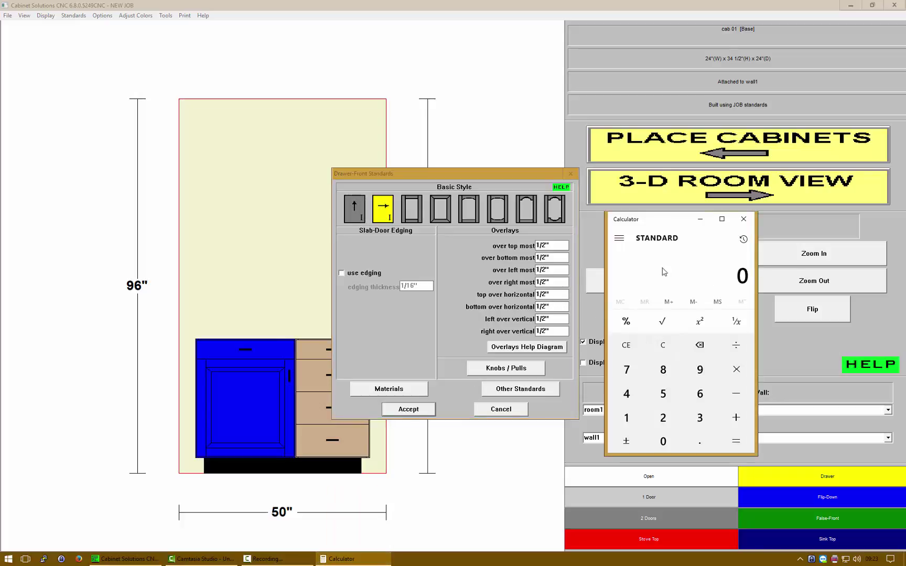
text(.75)
key(minus)
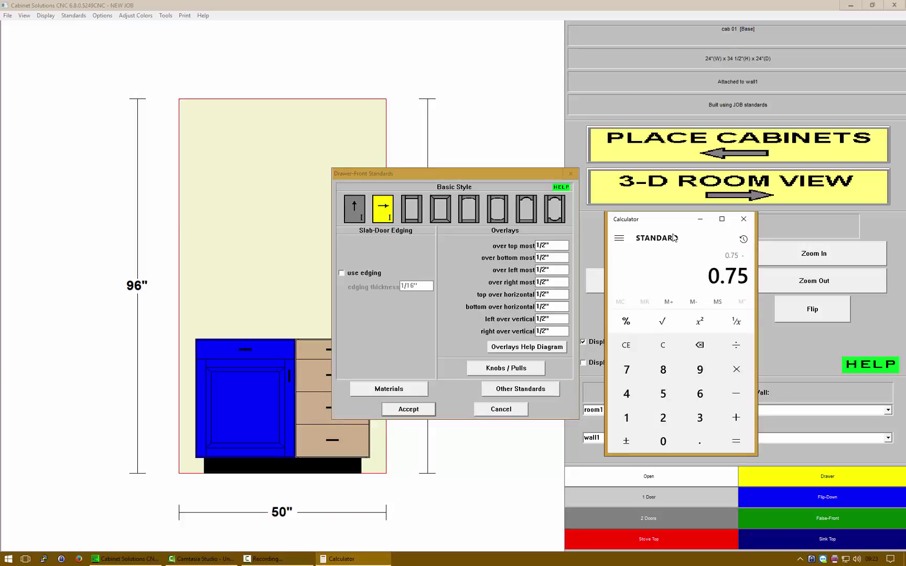
text(.125)
key(Return)
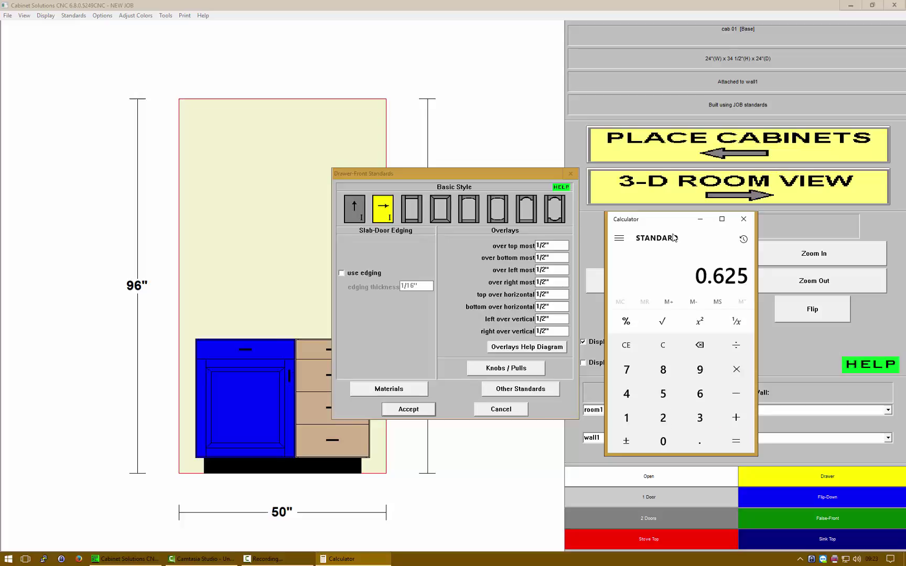
key(slash)
text(2)
key(Return)
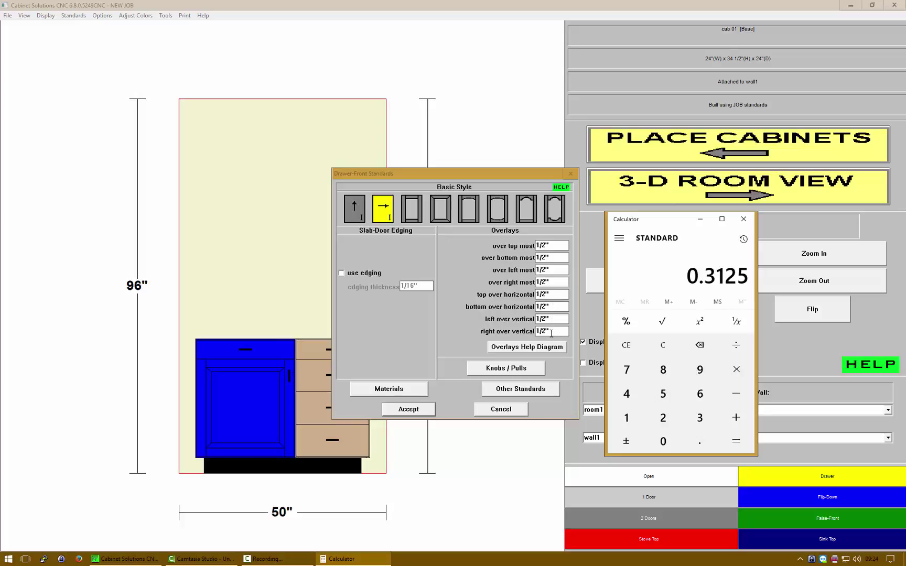
Enter 5/16" for the drawer-front top, bottom and left overlays over horizontals and verticals.
click(552, 295)
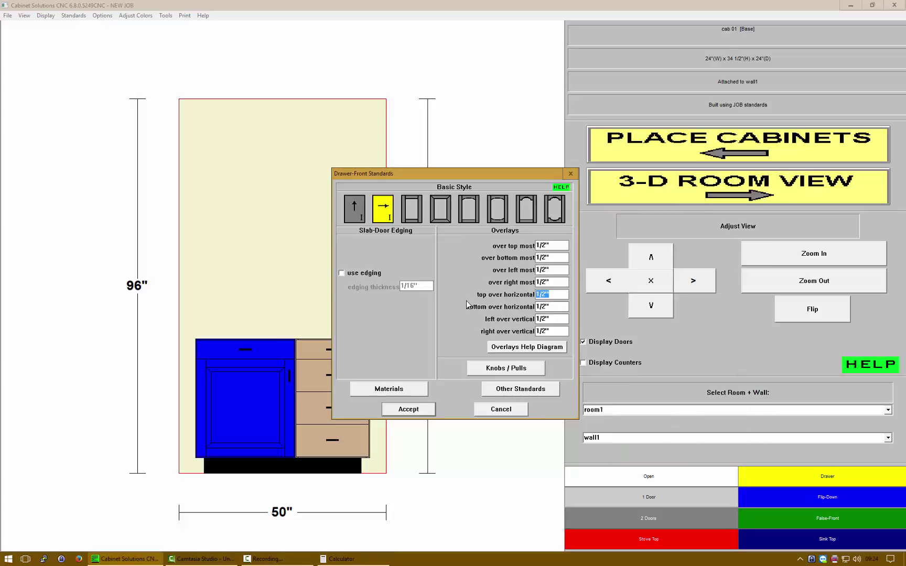
text(5/16)
key(Tab)
text(5/16")
key(Tab)
text(5/16")
key(Tab)
text(5/16)
Accept the drawer-front overlay settings and apply the standards to the job.
click(425, 412)
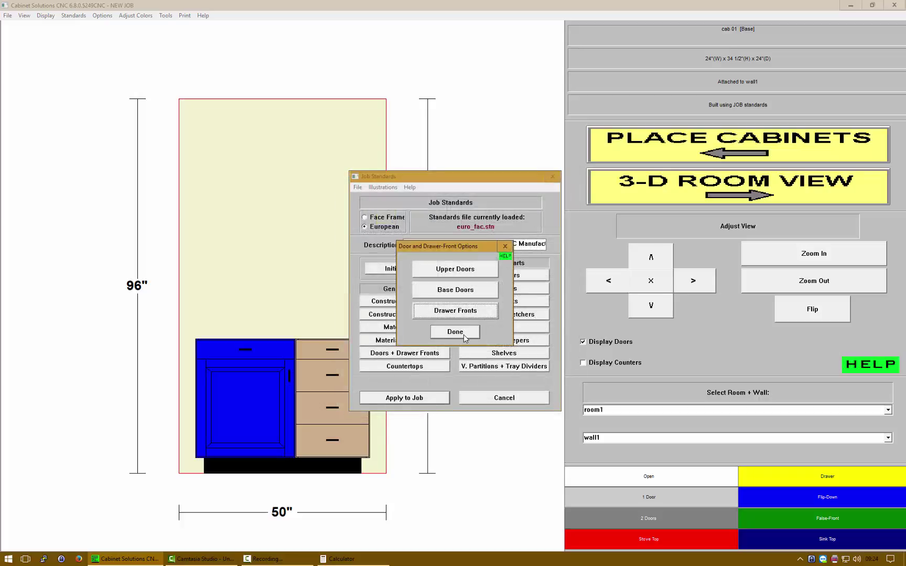
click(463, 335)
click(427, 398)
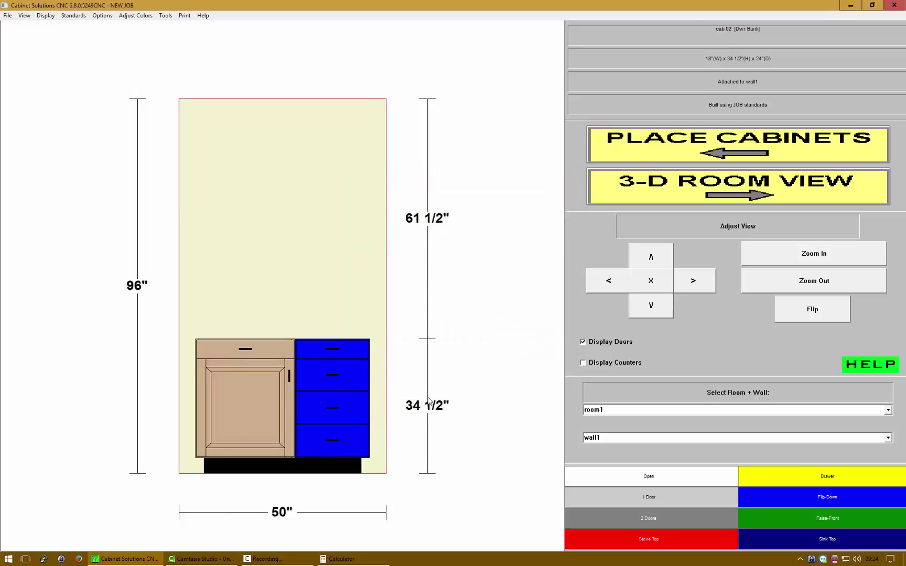
Inspect the drawer bank's customization view, close it, and select cab 01.
double_click(330, 366)
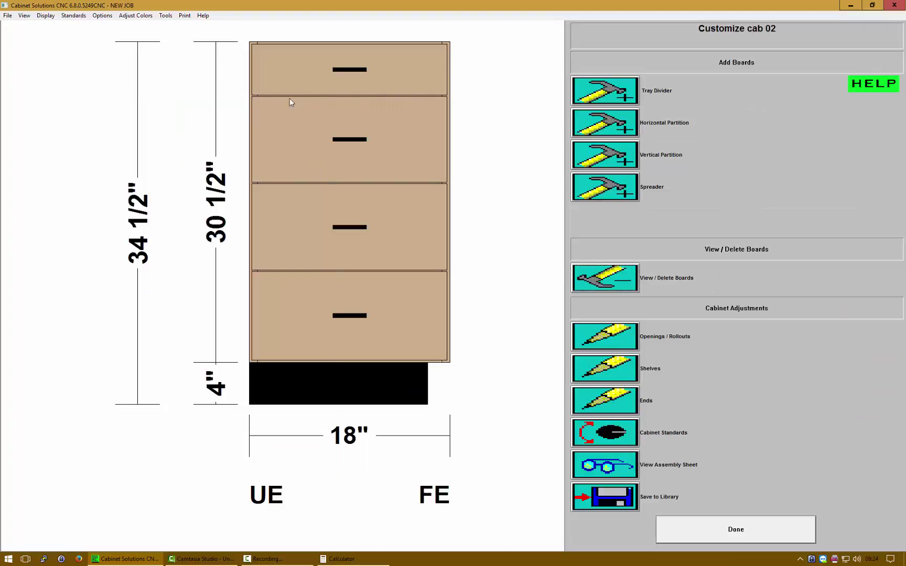
click(709, 534)
click(253, 398)
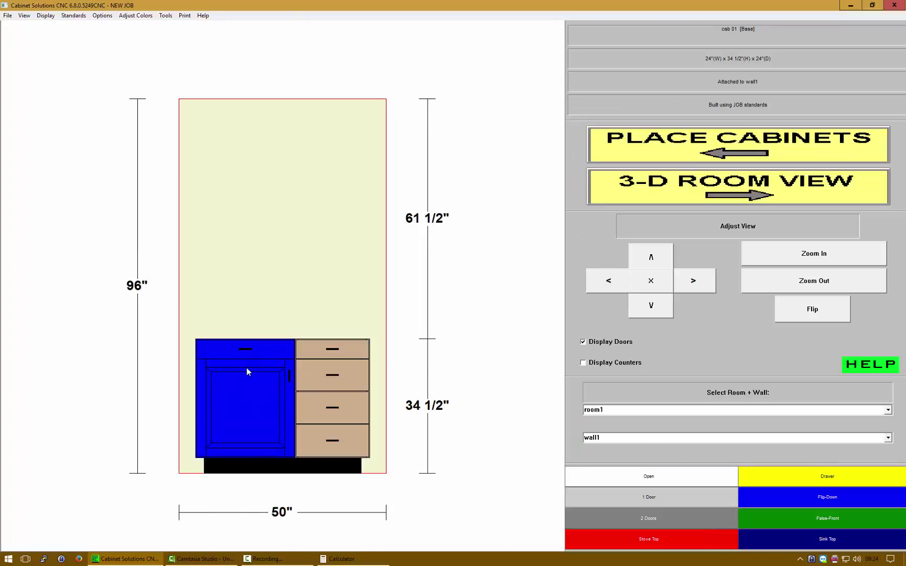
Open the Base Doors standards under Adjust Job Standards > Doors + Drawer Fronts.
click(75, 18)
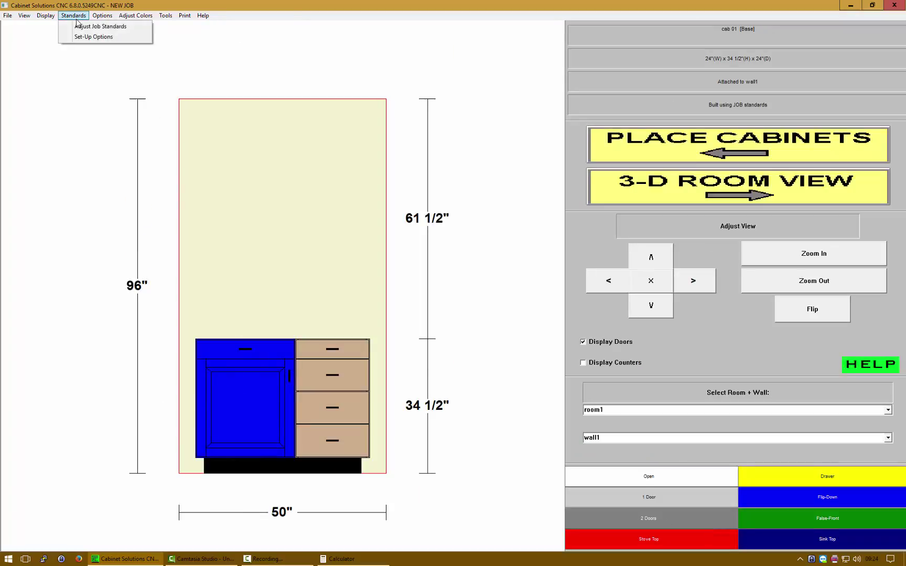
click(78, 27)
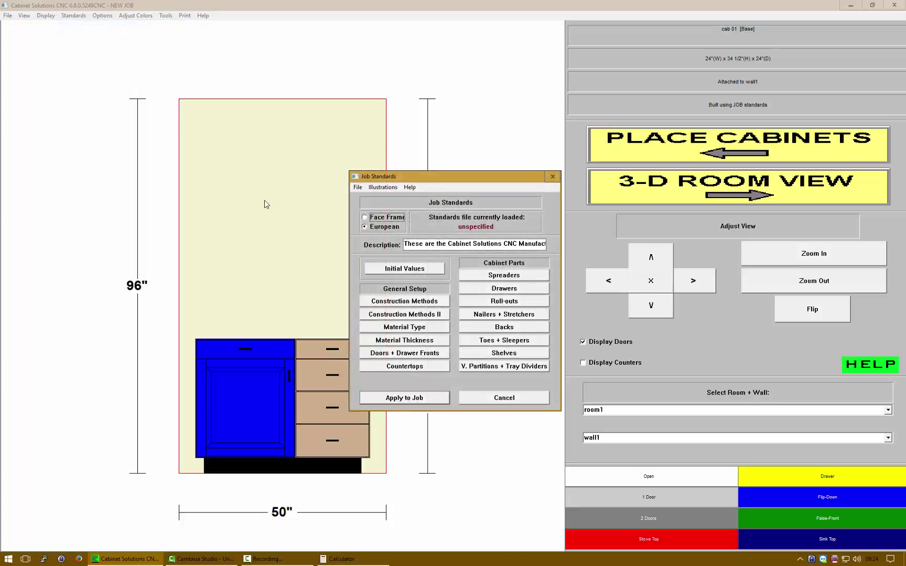
click(393, 354)
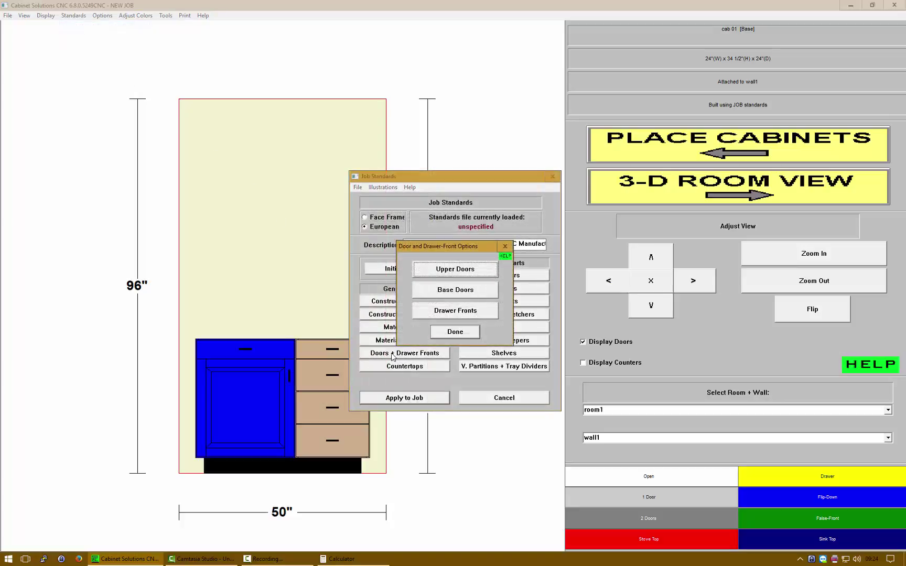
click(441, 291)
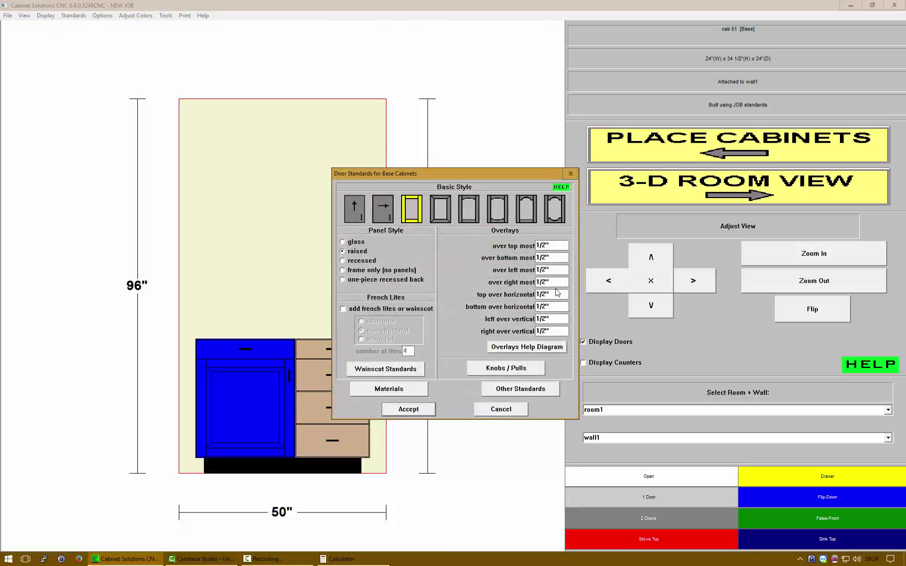
Set the base door top, bottom, left and right overlays to 5/16".
click(557, 294)
text(5/16)
click(563, 307)
text(5/16)
click(555, 318)
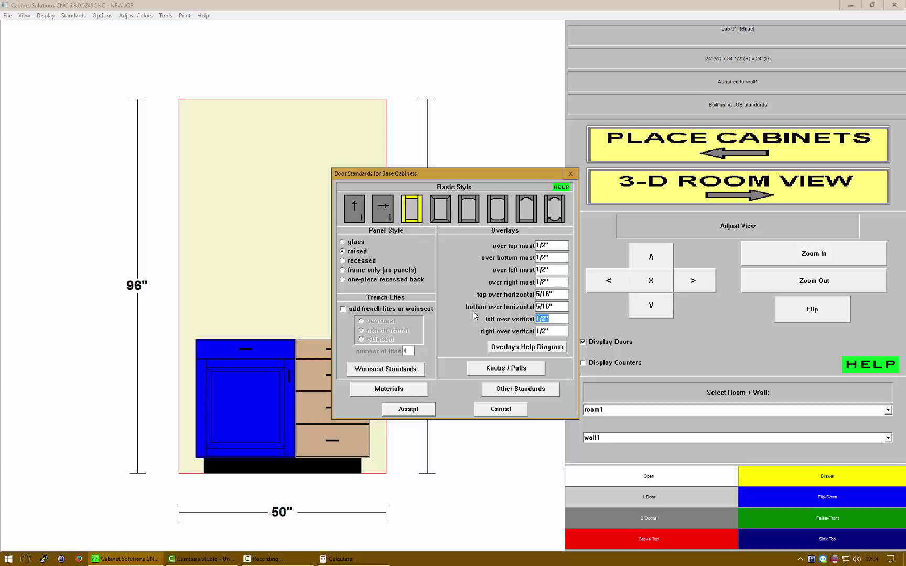
text(5/16)
key(Tab)
text(5/16)
Accept the base door overlays and apply the updated standards to the job.
click(412, 414)
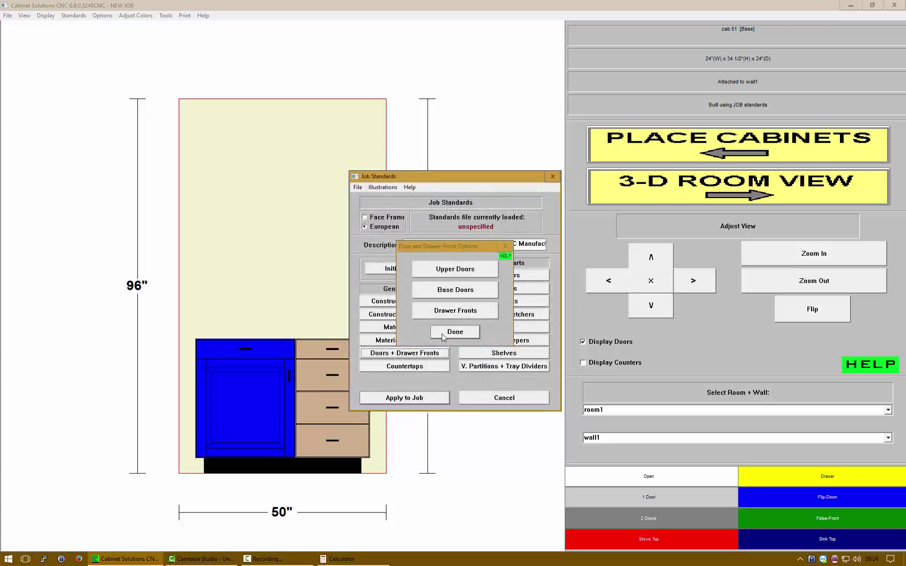
click(442, 332)
click(412, 398)
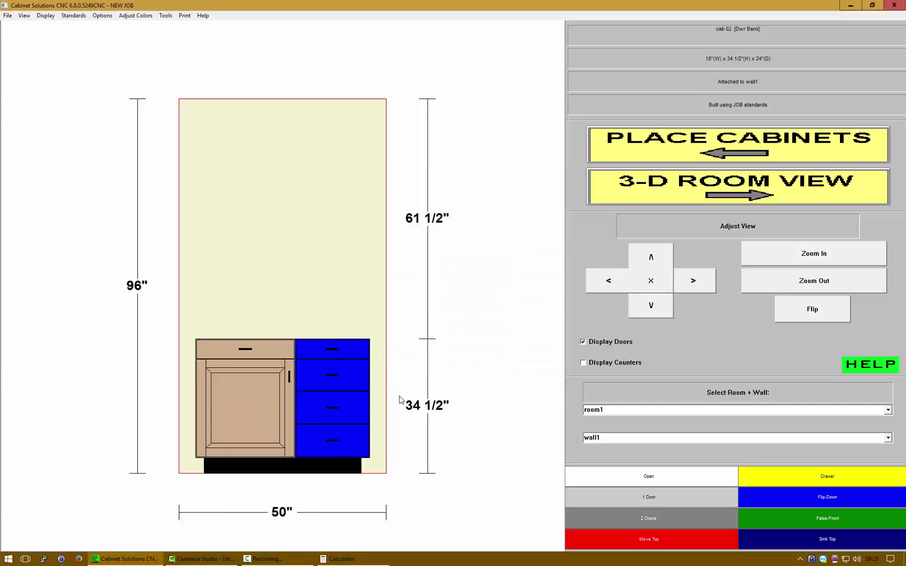
double_click(235, 368)
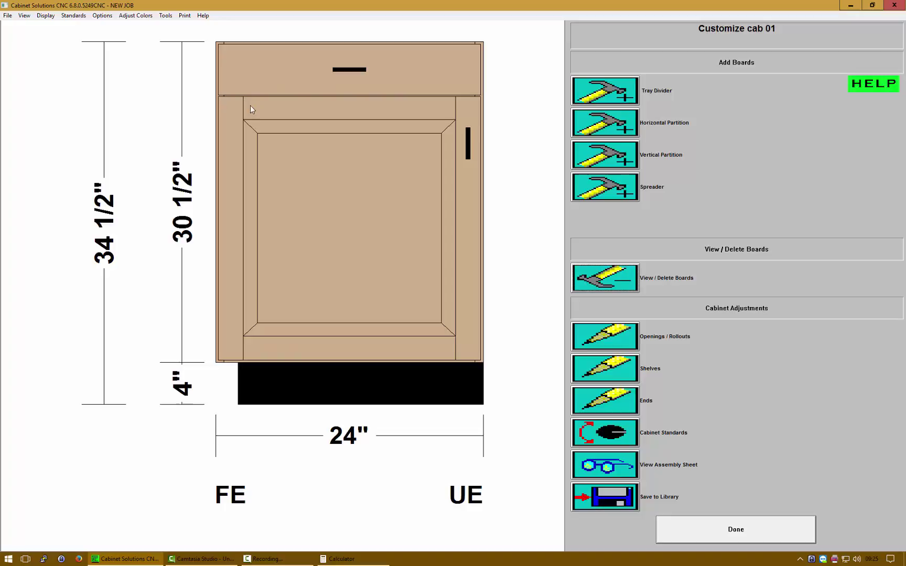
click(698, 527)
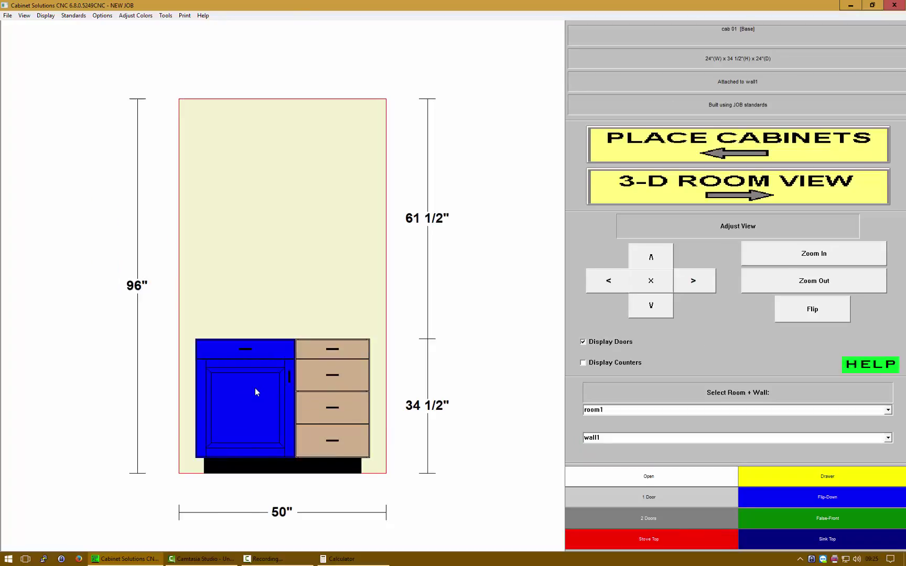
click(328, 388)
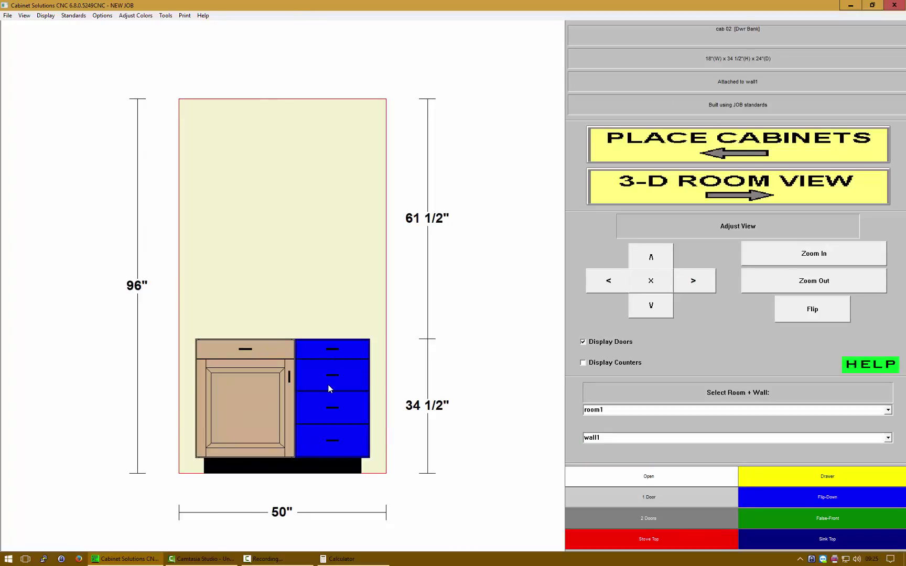